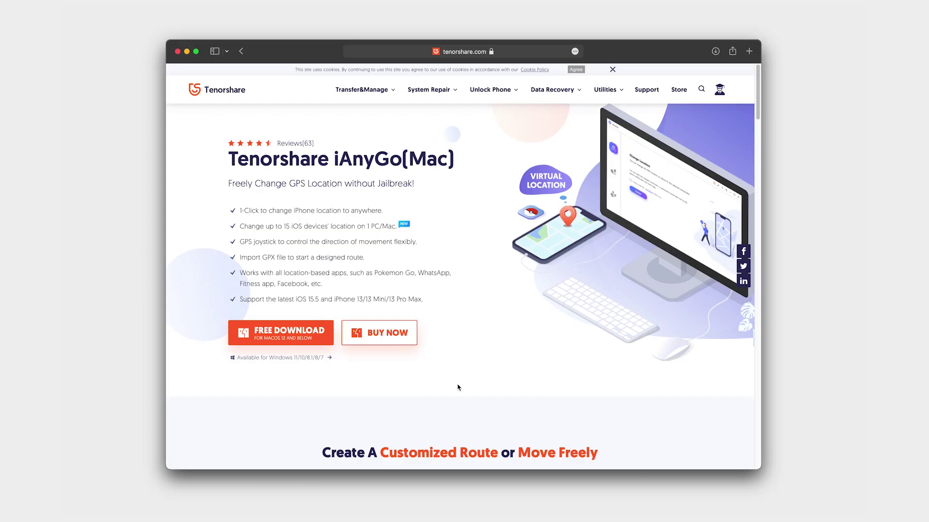
Switch the iAnyGo product page to its Windows version and scroll down the page
click(305, 359)
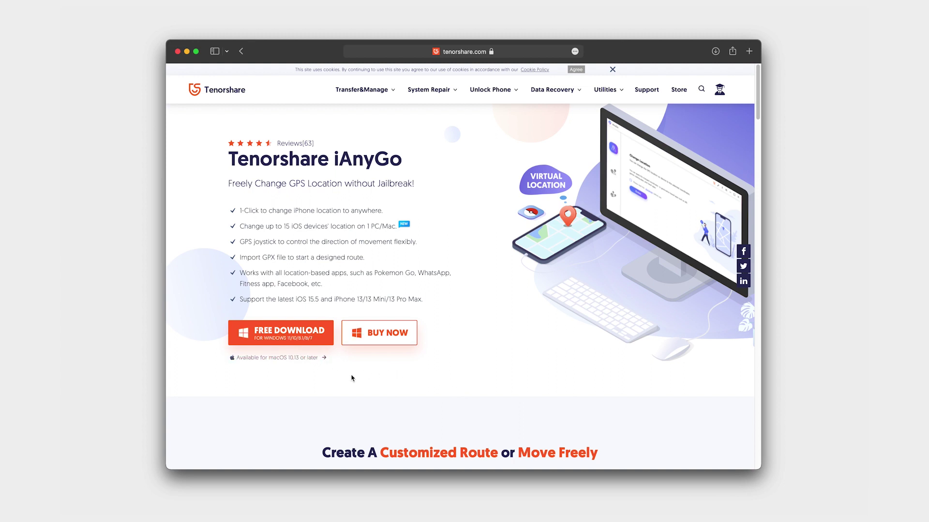
scroll(531, 320, down, 5)
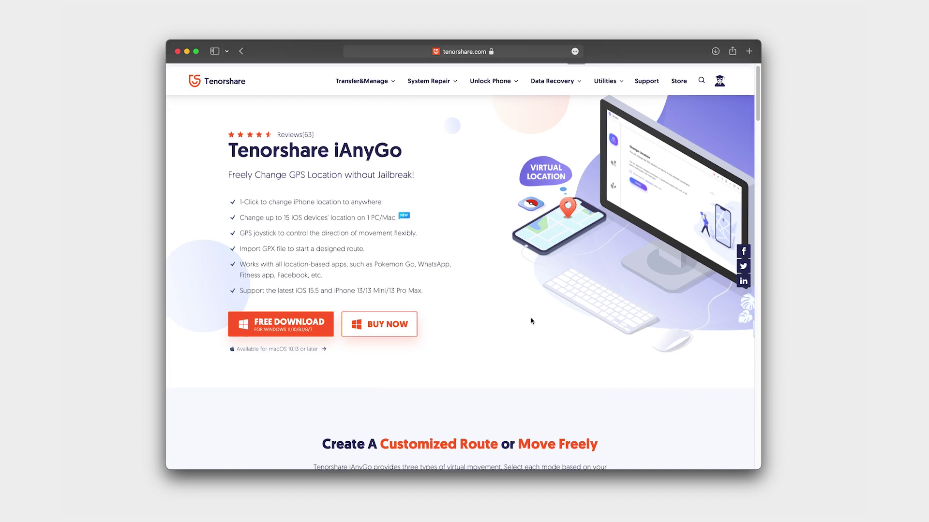
scroll(590, 336, down, 5)
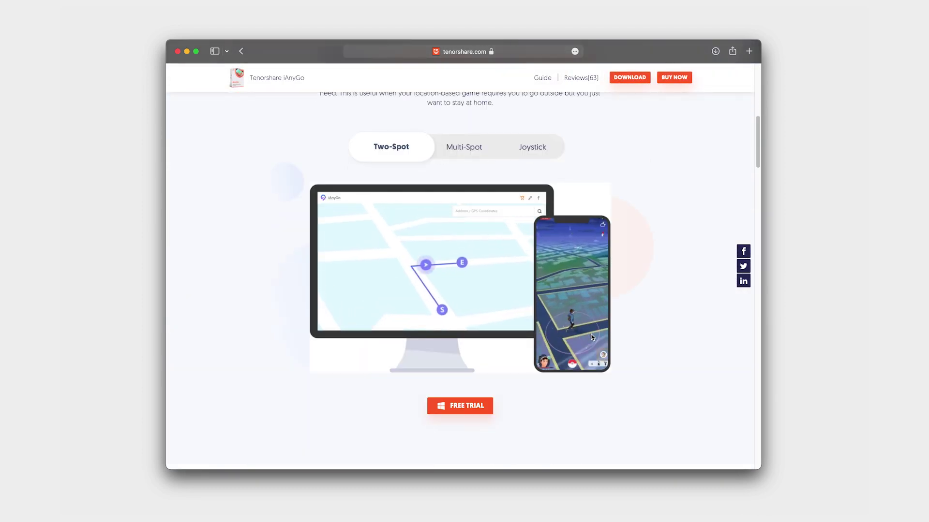
Preview the Multi-Spot and Joystick movement illustrations, then scroll to More Advanced Features
click(468, 149)
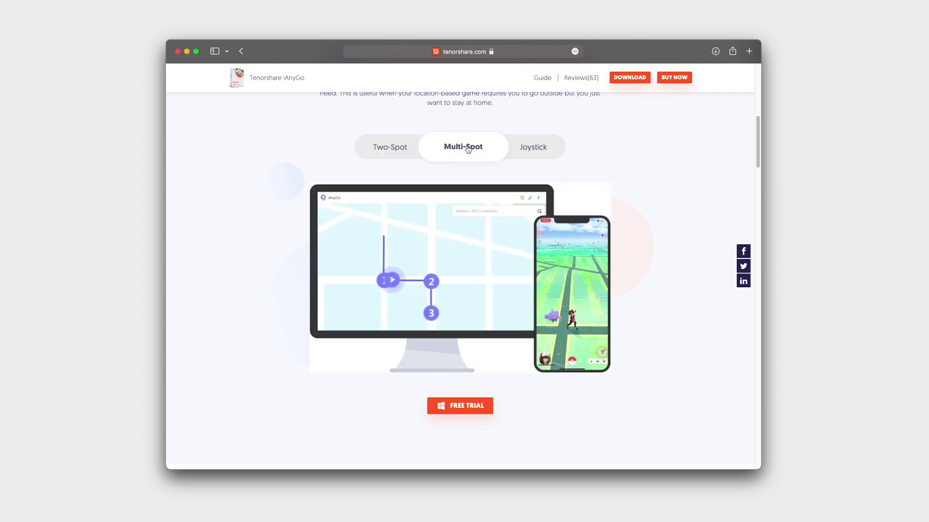
click(533, 148)
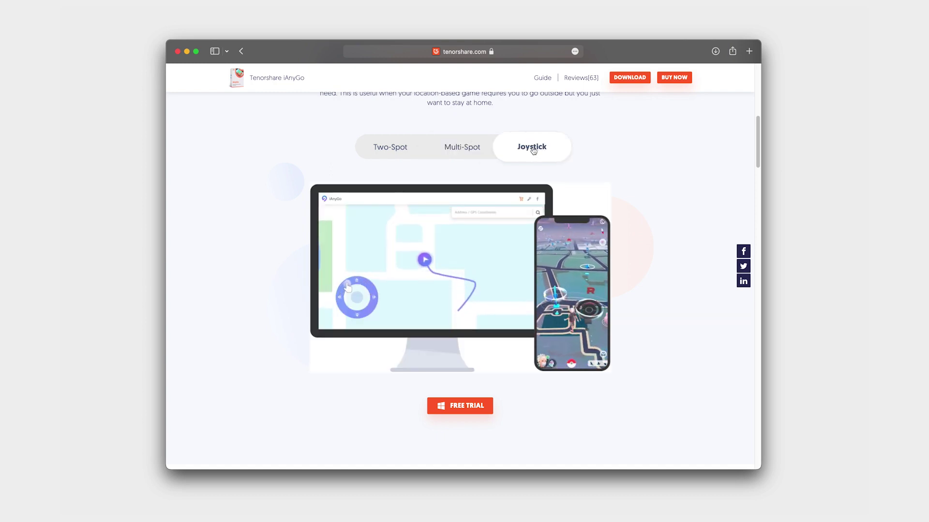
scroll(703, 420, down, 15)
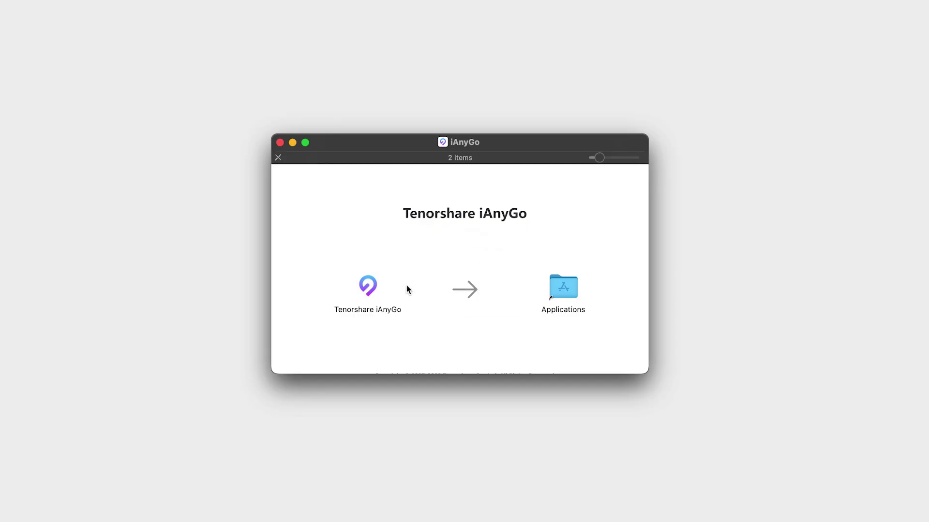
Copy Tenorshare iAnyGo into Applications, close the installer, and open the ianygo-mac.dmg context menu
drag(361, 286, 563, 290)
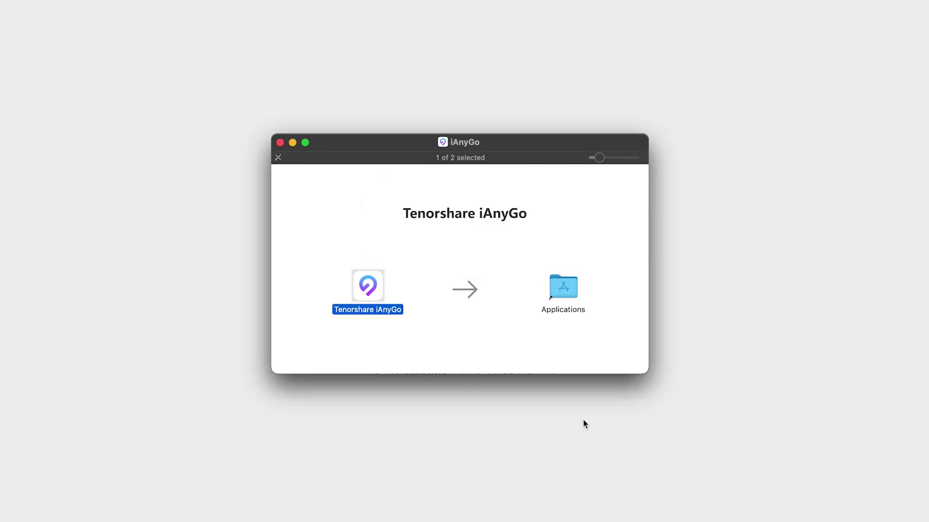
key(super+w)
right_click(492, 265)
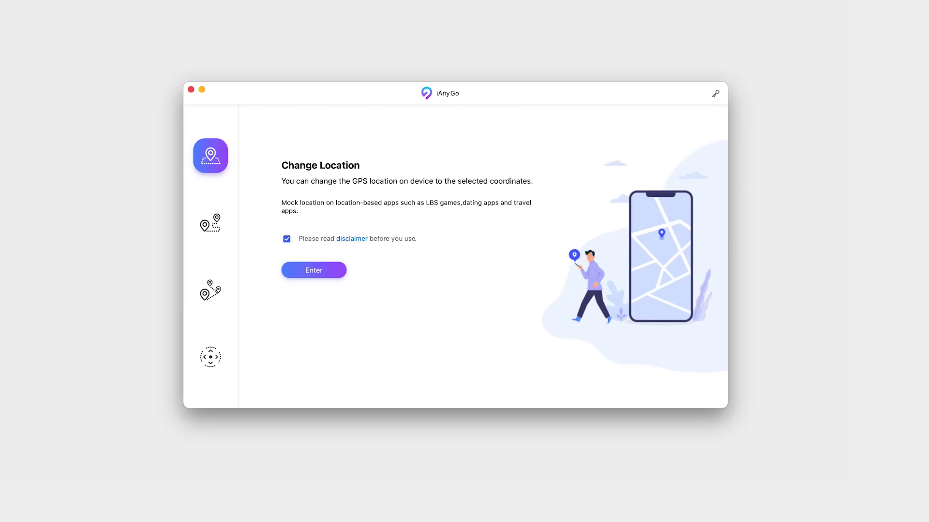
Enter Change Location and connect the selected iPhone to open its map
click(315, 271)
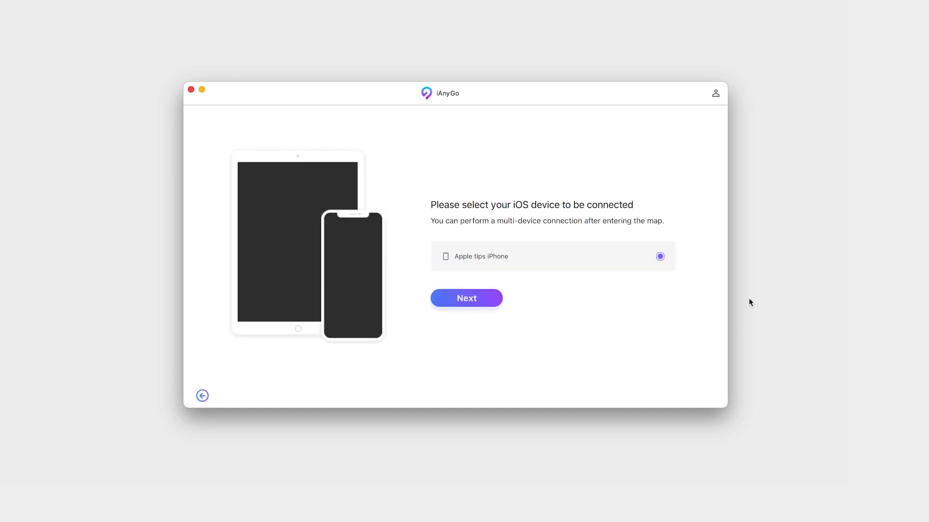
click(458, 299)
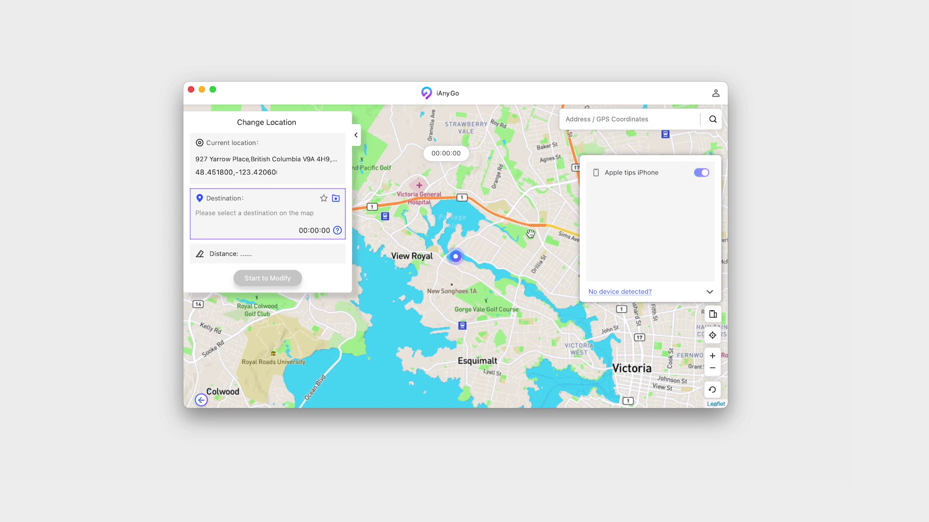
Move the iPhone's location to a Bay St bus stop in Victoria, muting tips for today
scroll(530, 273, down, 3)
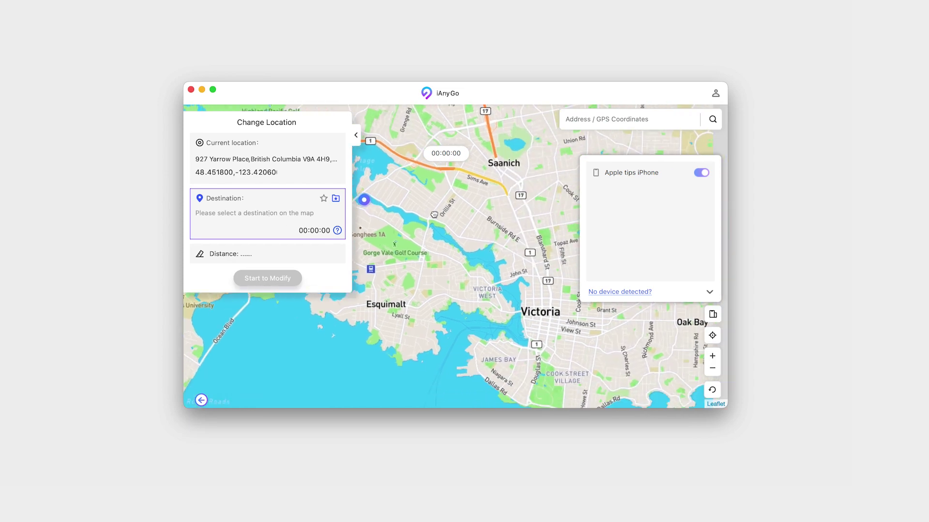
click(531, 273)
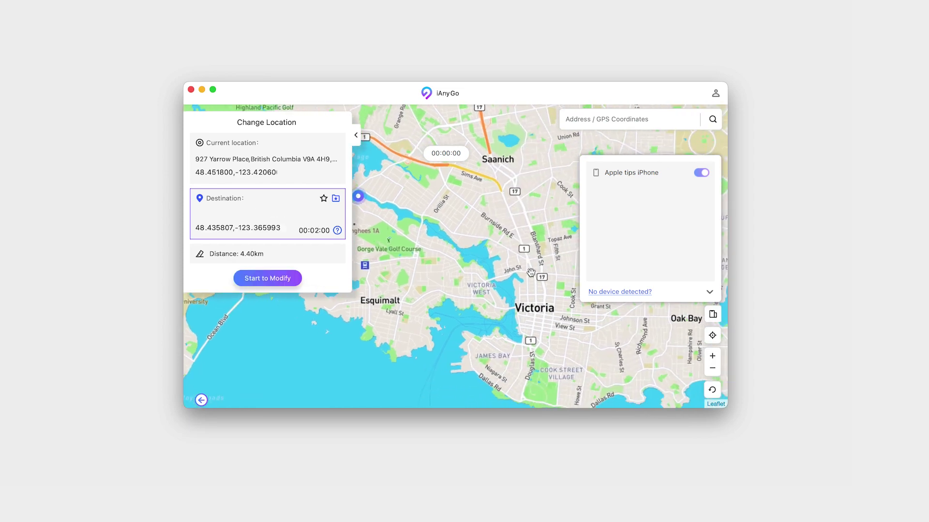
click(270, 278)
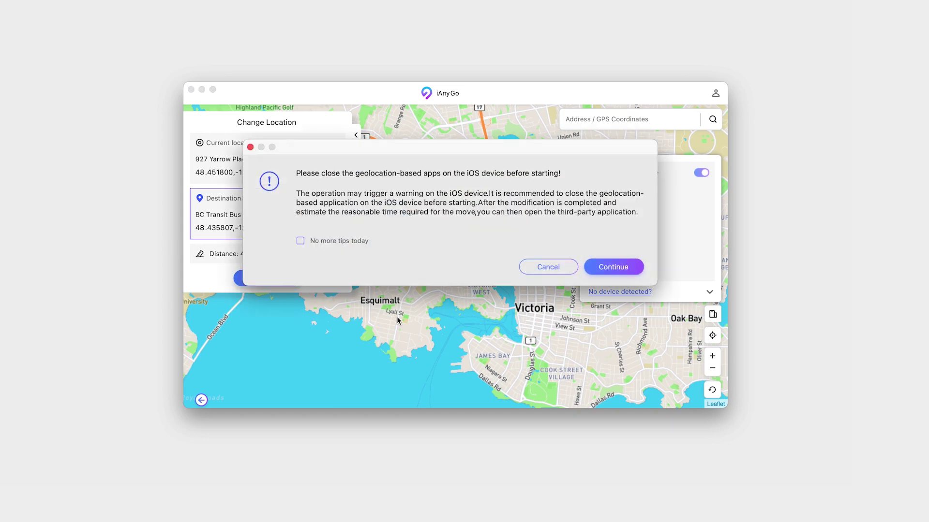
click(359, 240)
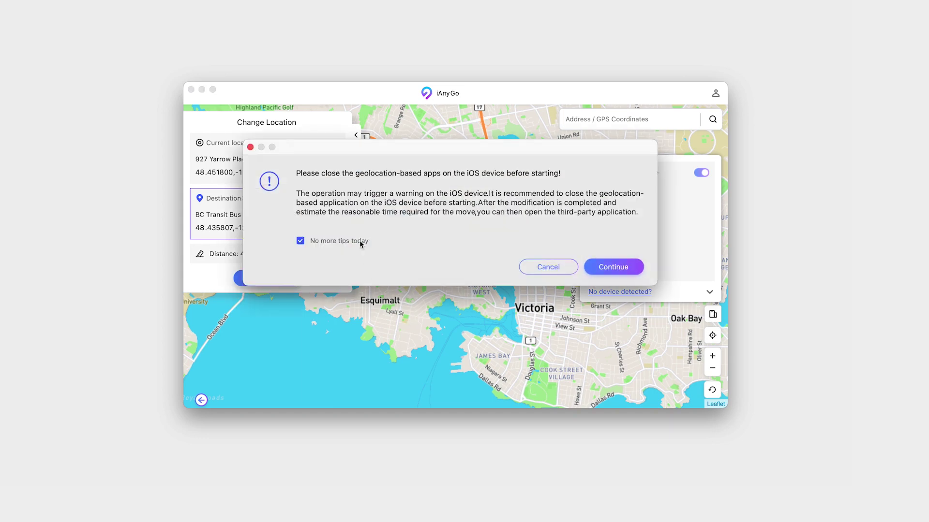
click(623, 269)
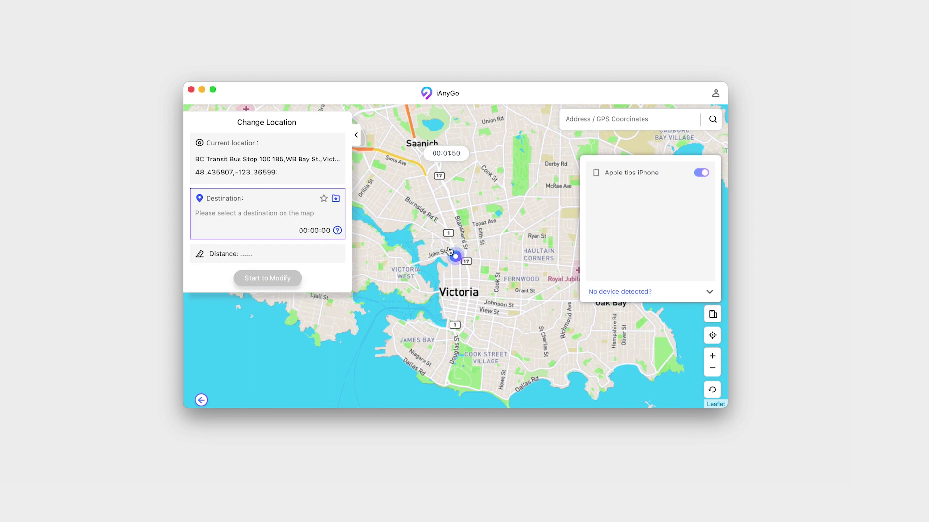
drag(418, 253, 459, 260)
scroll(435, 269, up, 2)
drag(285, 204, 405, 273)
scroll(404, 274, up, 2)
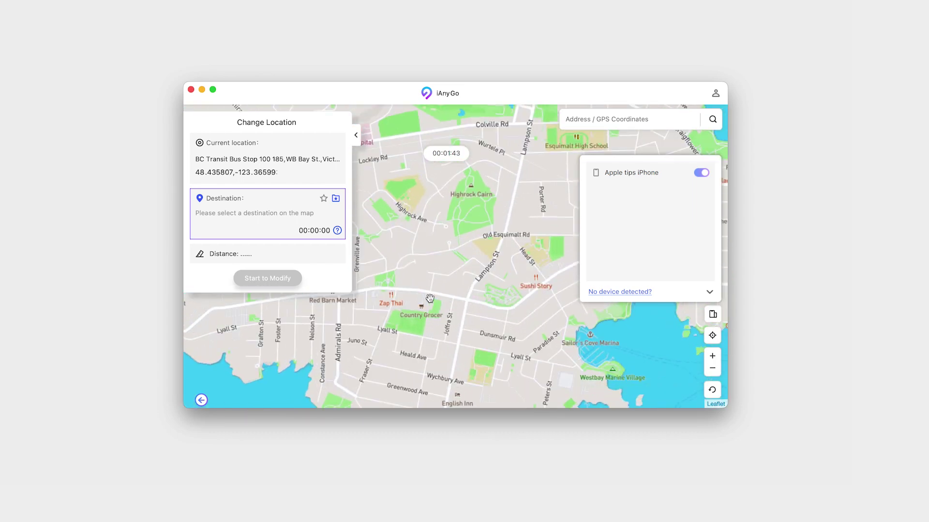
click(420, 285)
click(298, 279)
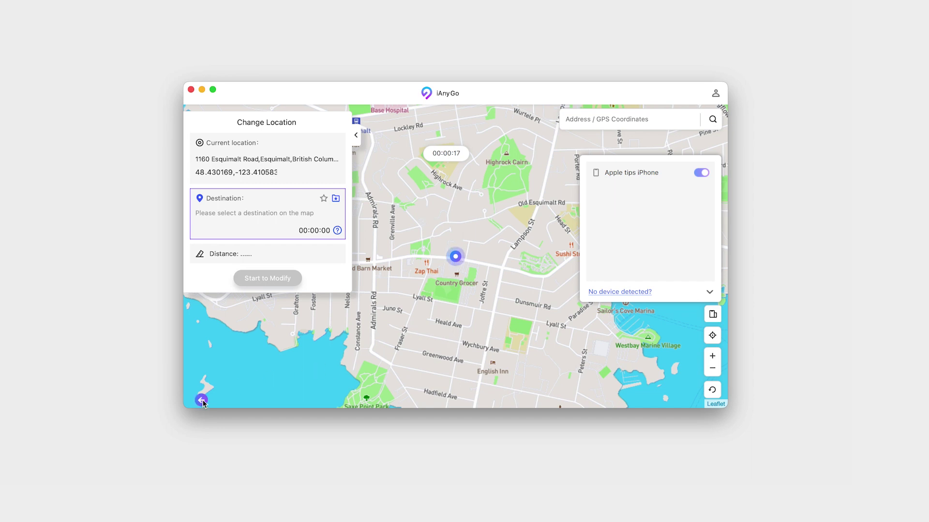
click(202, 401)
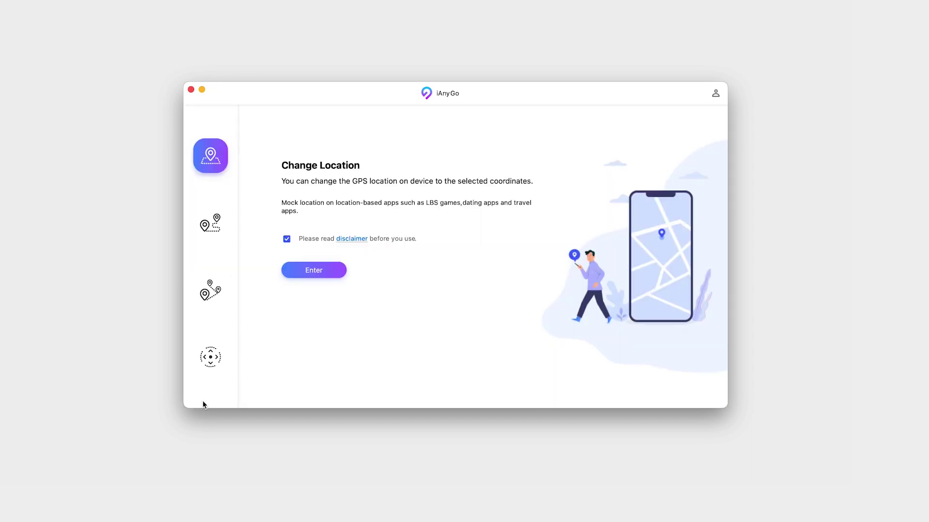
Preview the Single-Spot, Multi-Spot and Joystick Movement modes in the sidebar
click(216, 226)
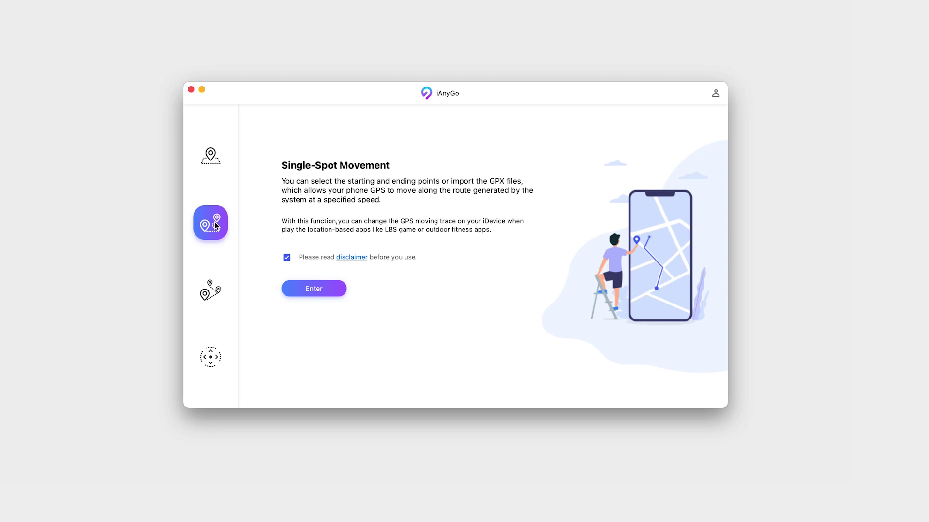
click(215, 291)
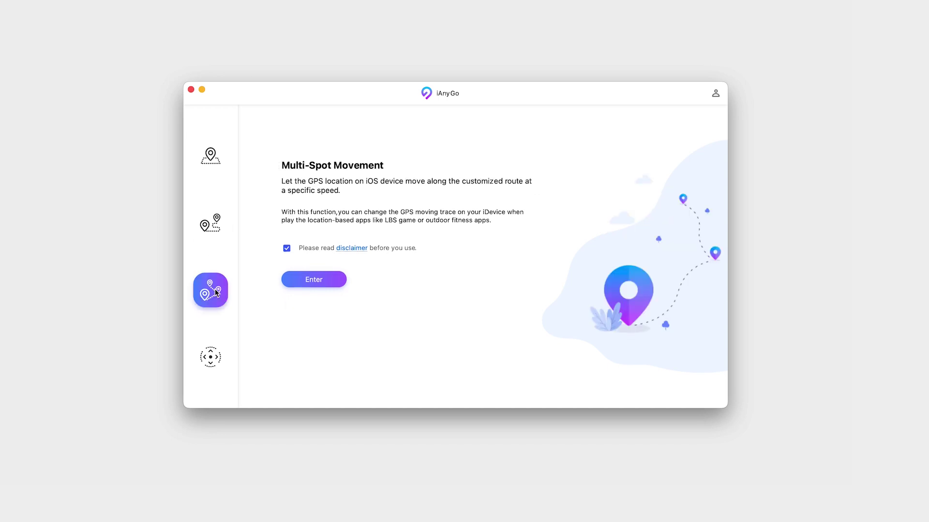
click(212, 356)
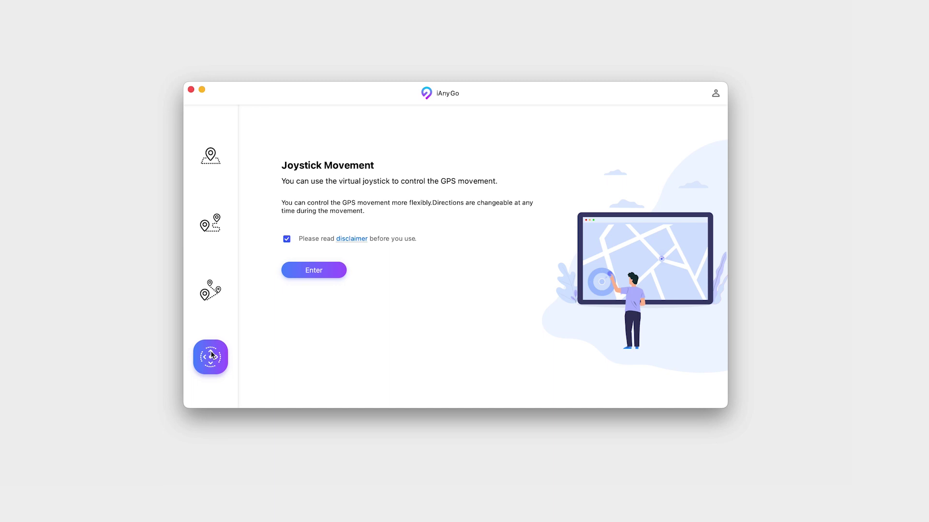
Start Single-Spot Movement with the connected iPhone
click(213, 222)
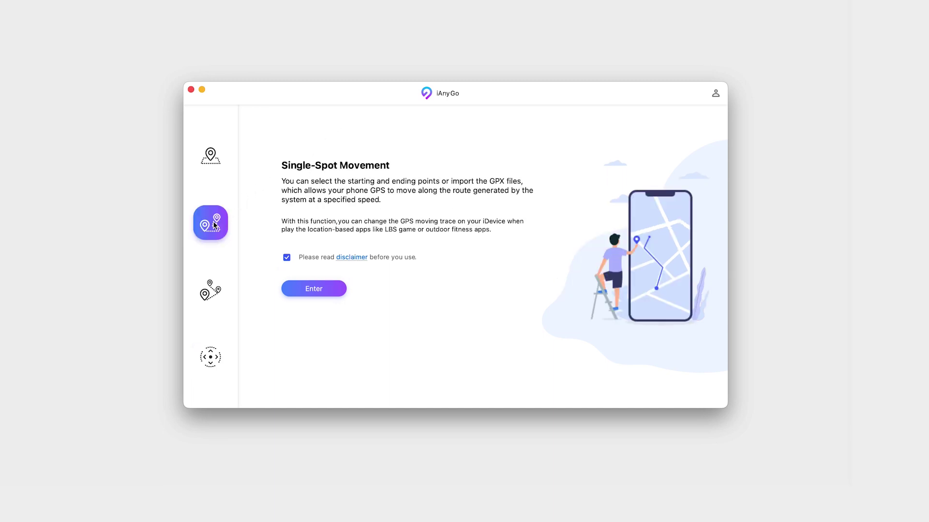
click(310, 292)
click(471, 299)
Set the Single-Spot end point at 1357 Esquimalt Road and raise the speed to 4 m/s
drag(395, 283, 486, 293)
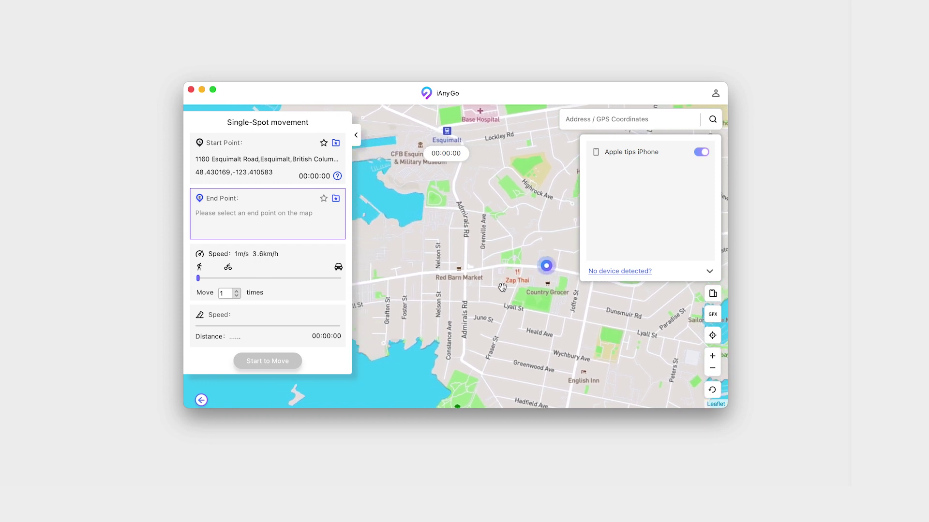
click(411, 278)
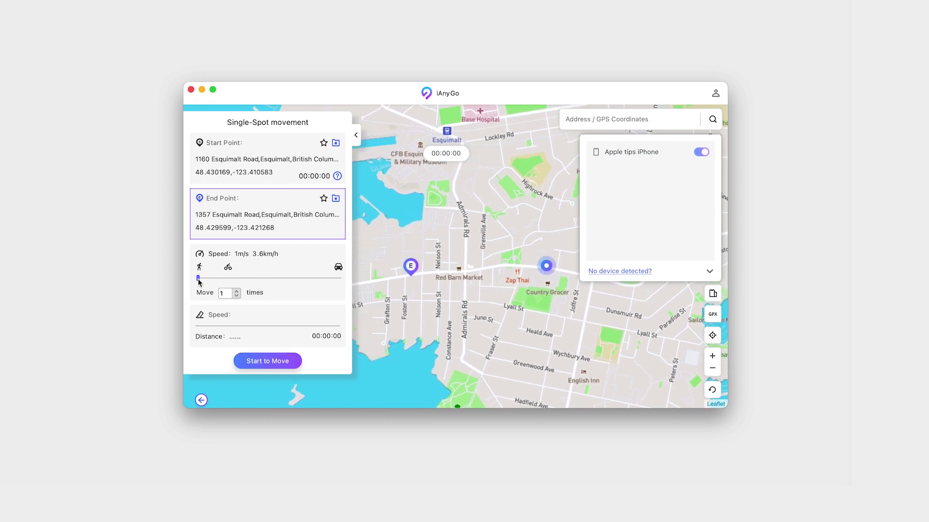
drag(199, 282, 219, 283)
Walk the iPhone along the Esquimalt Road route, pause and resume once, then stop and exit the map
click(266, 362)
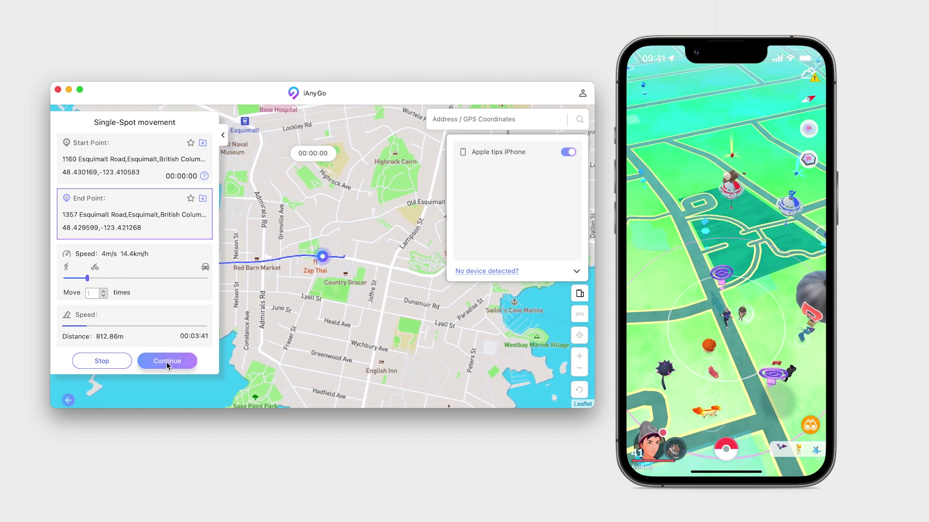
click(148, 360)
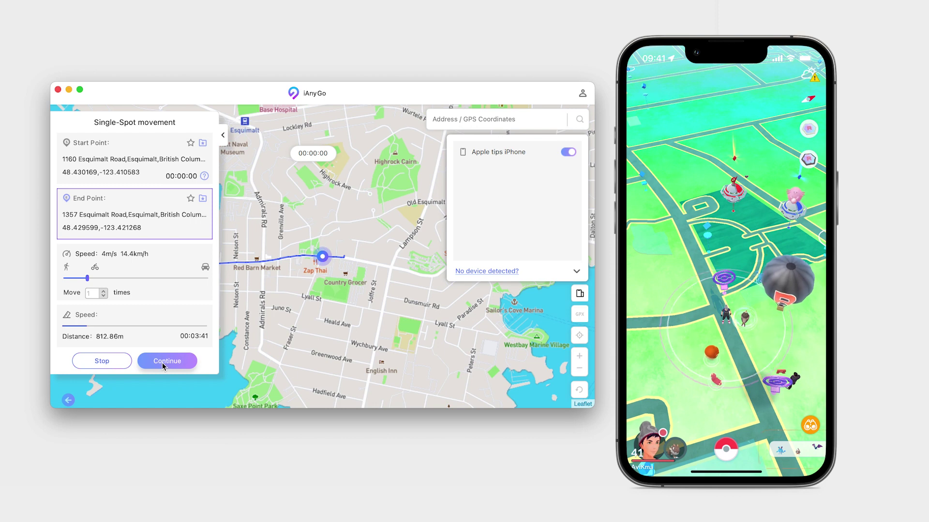
click(164, 366)
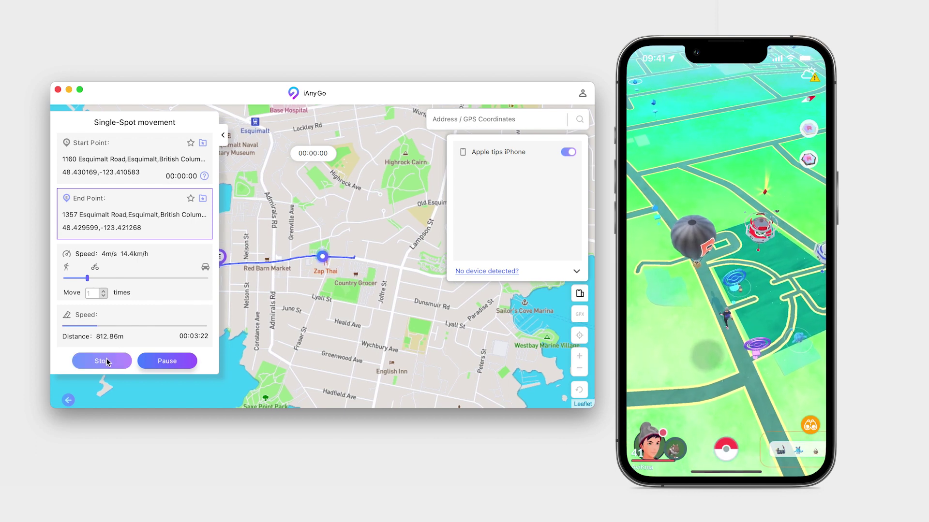
click(151, 363)
click(404, 246)
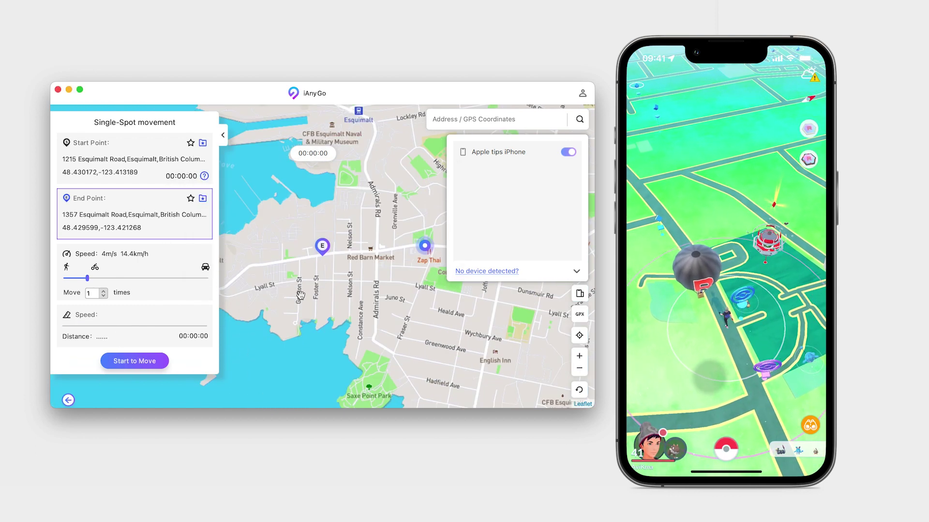
click(68, 400)
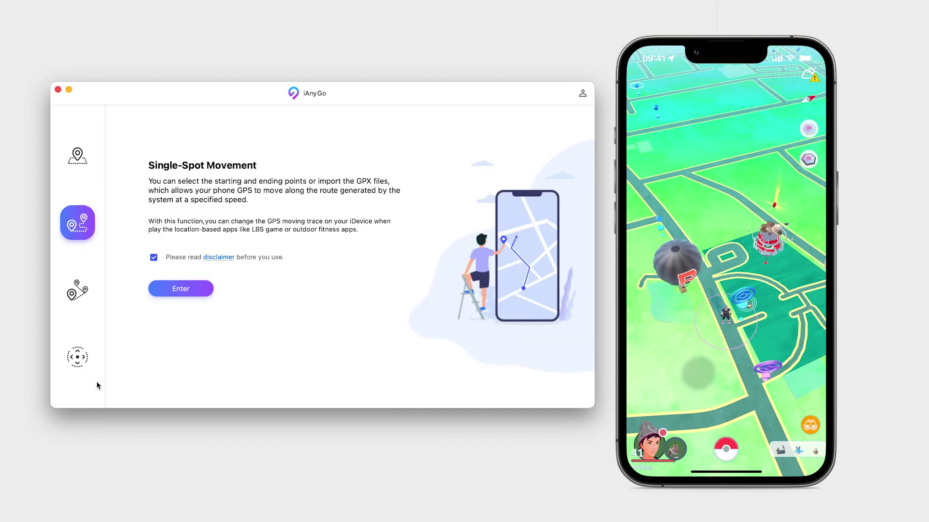
Start Multi-Spot Movement with the connected iPhone
click(83, 293)
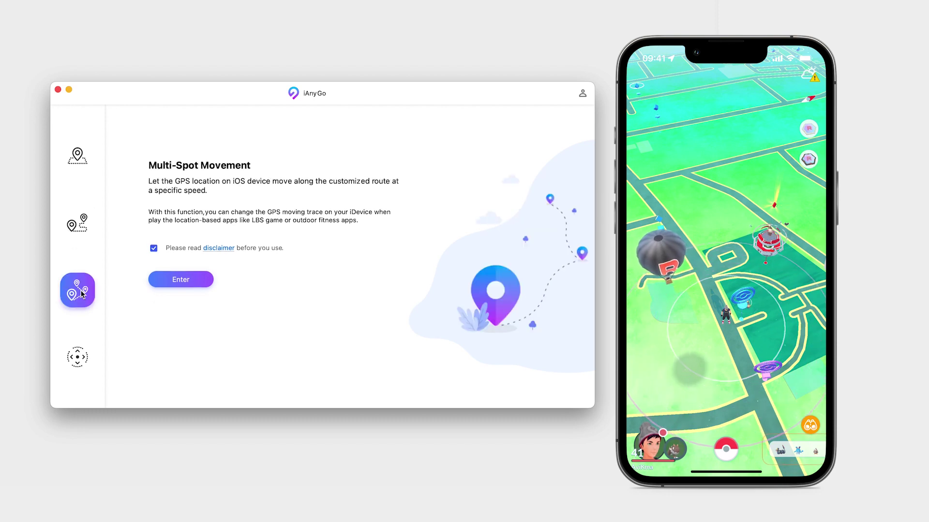
click(180, 281)
click(308, 301)
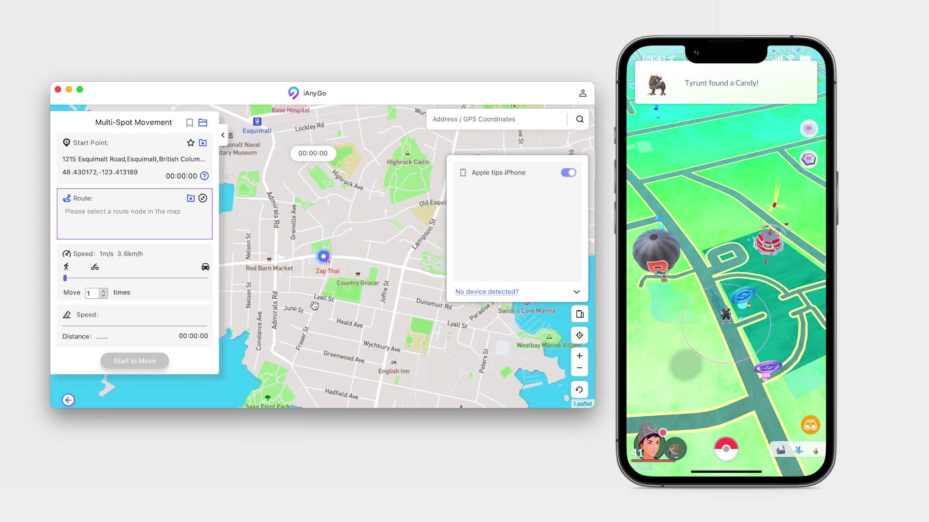
Plot four stops up Admirals Road toward Lockley Road (1.29 km) at 3 m/s
click(277, 267)
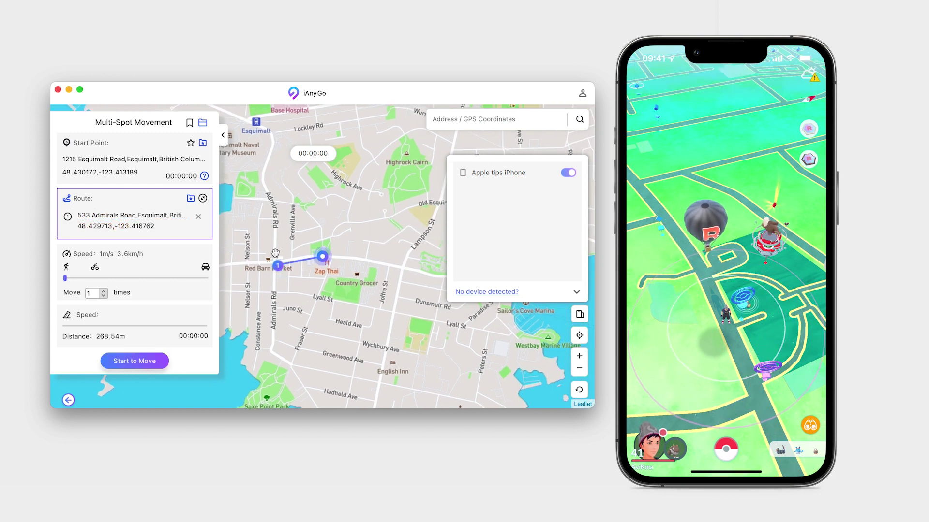
click(274, 207)
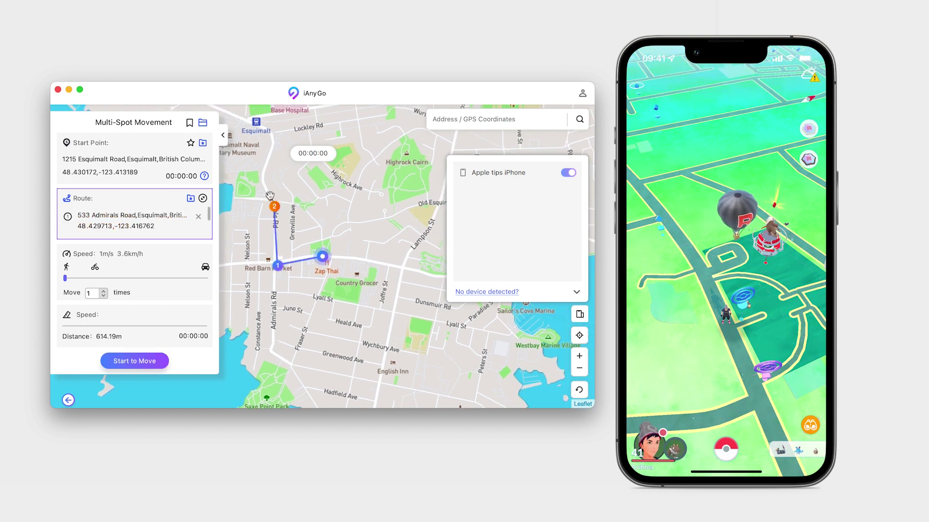
click(272, 140)
click(319, 128)
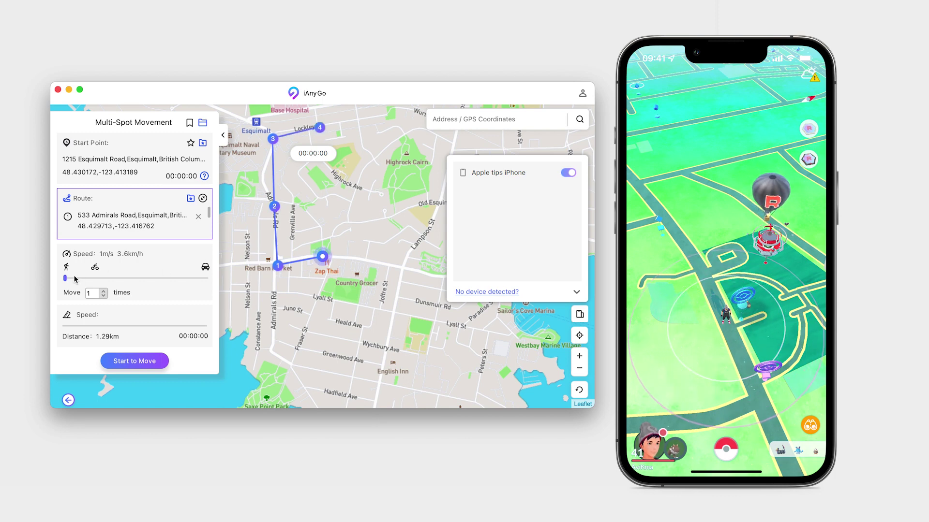
drag(65, 279, 102, 284)
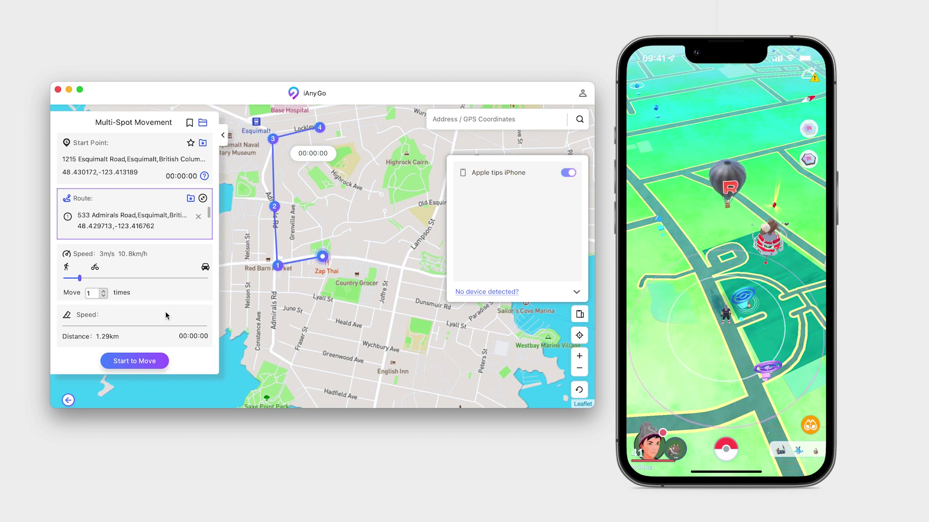
Exit Multi-Spot and start Joystick Movement with the connected iPhone
click(69, 400)
click(76, 359)
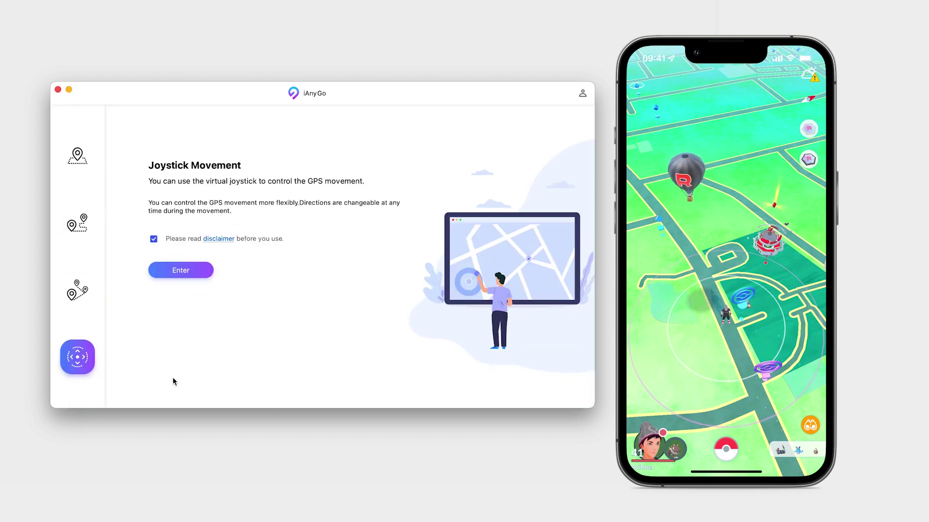
click(183, 272)
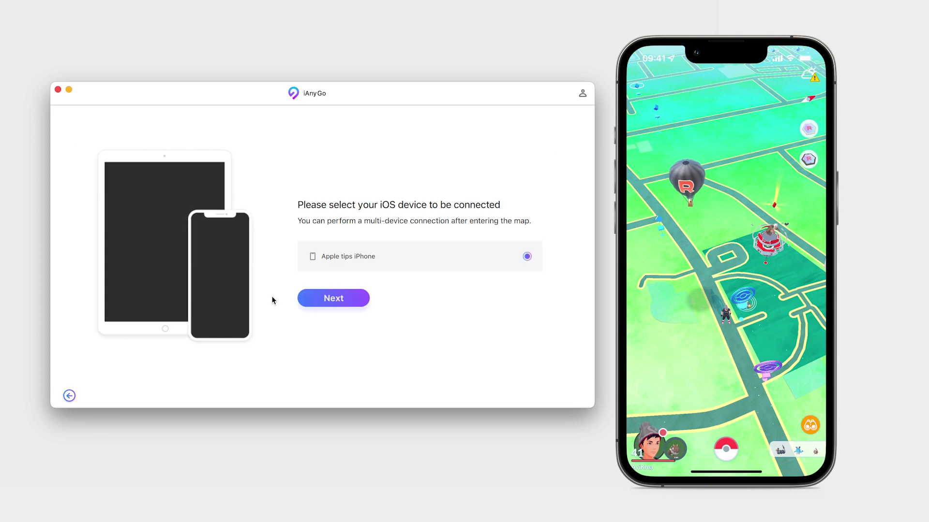
click(325, 299)
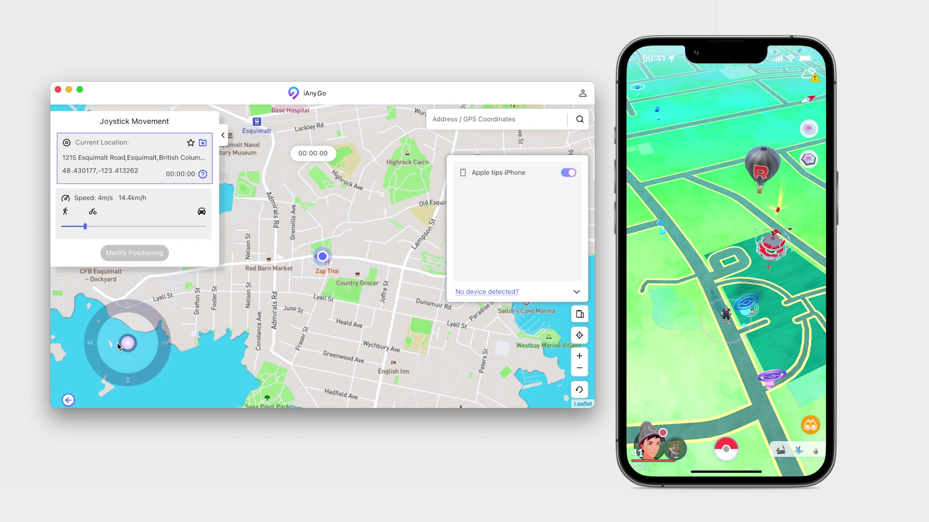
Steer the location around Esquimalt with the joystick and arrow keys, pausing once, to 510 Park Place
drag(128, 348, 91, 343)
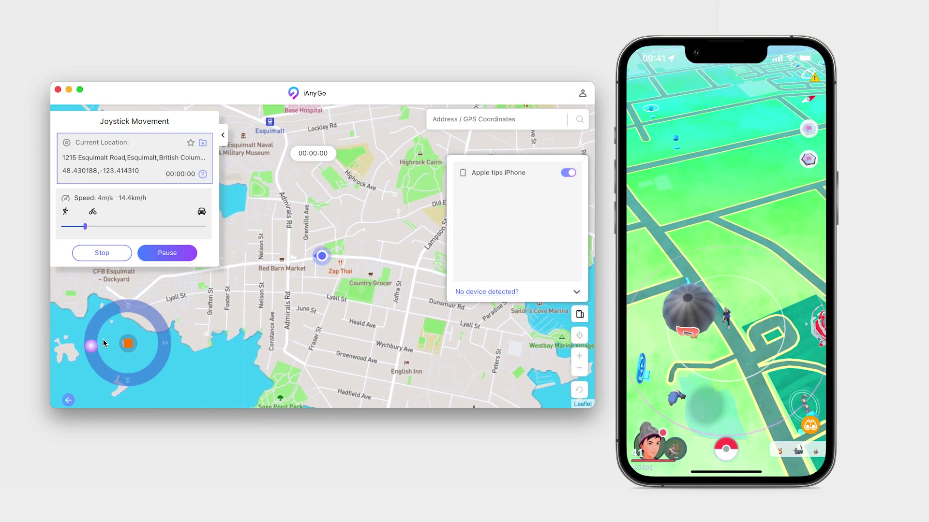
key(Down)
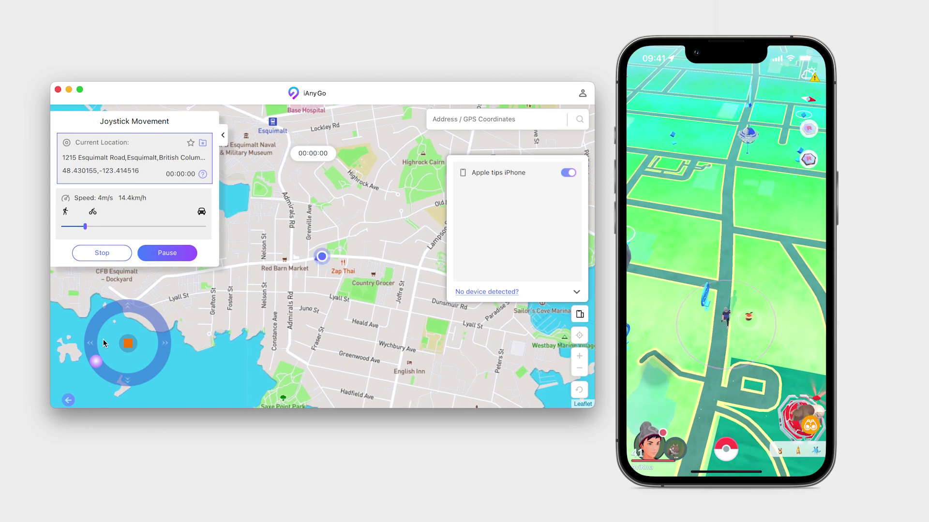
key(Up)
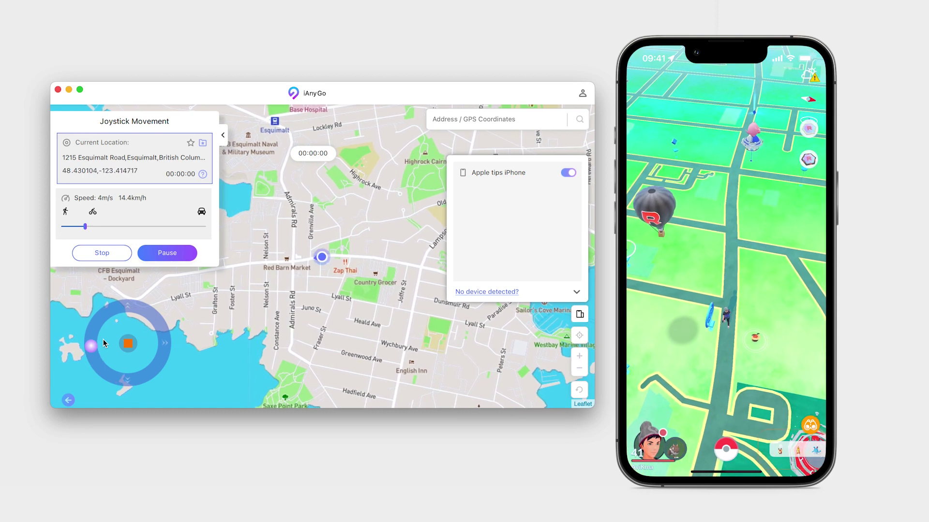
key(Down)
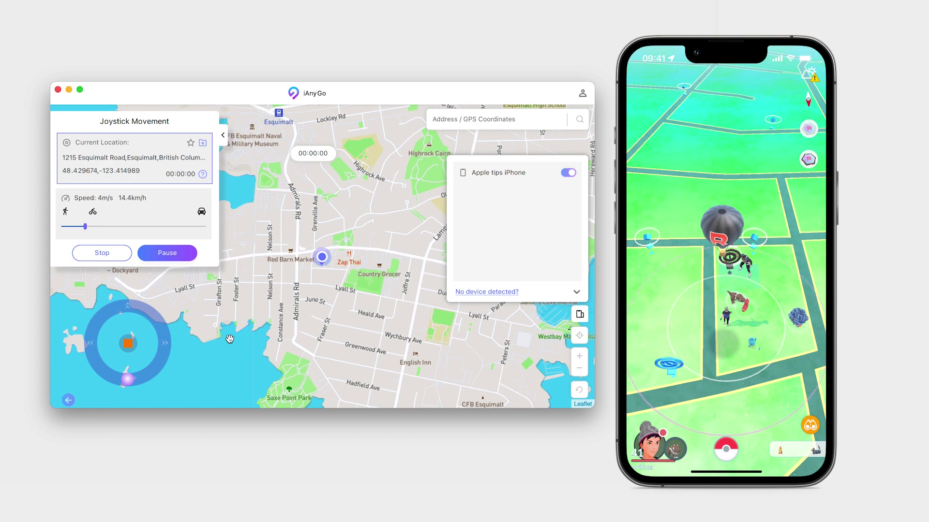
key(space)
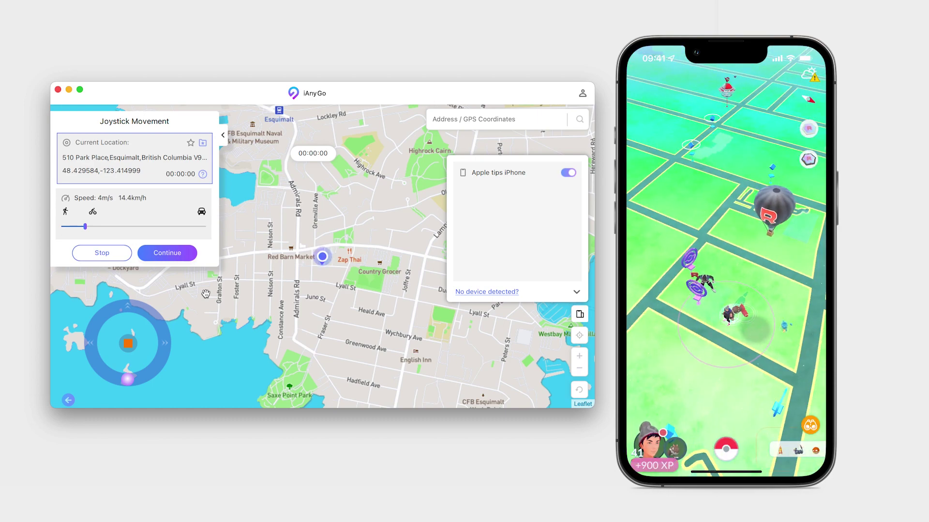
key(space)
key(Right)
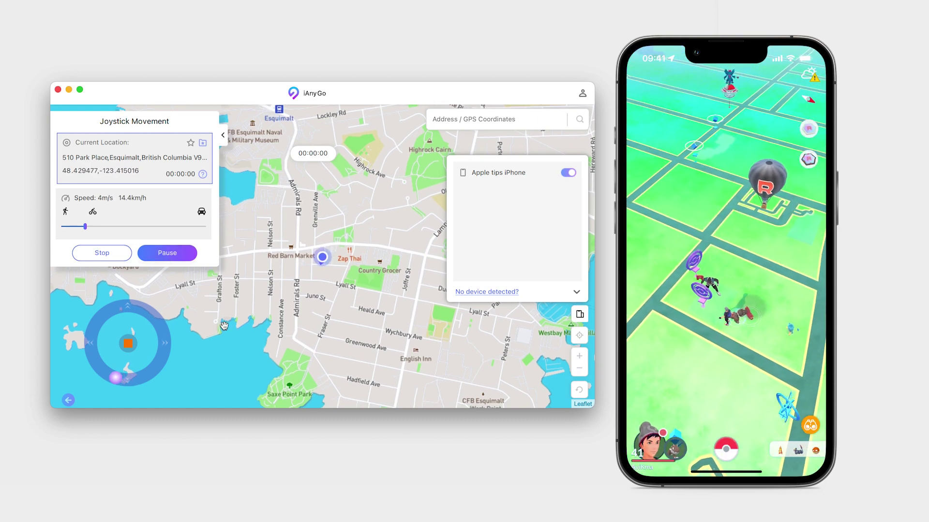
key(Left)
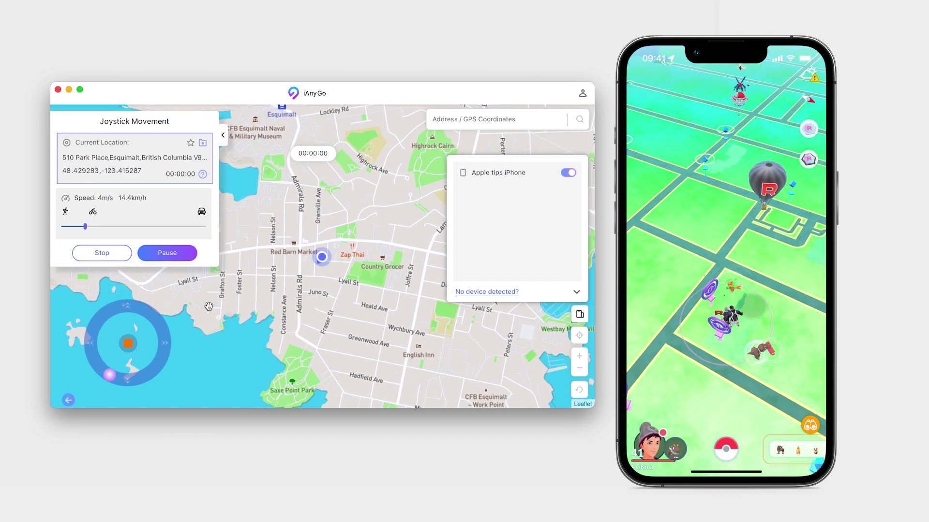
Stop the joystick walk, leave the map, and bring up the quit confirmation
click(103, 253)
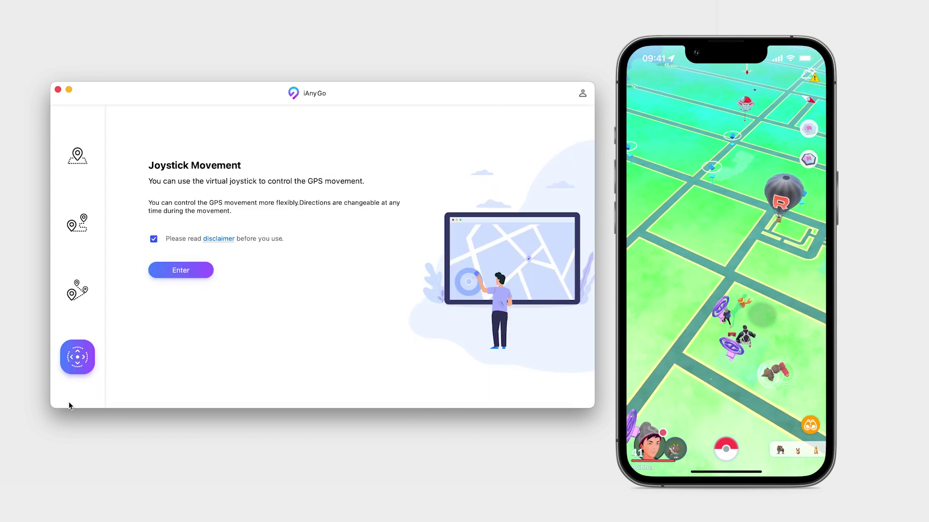
click(68, 400)
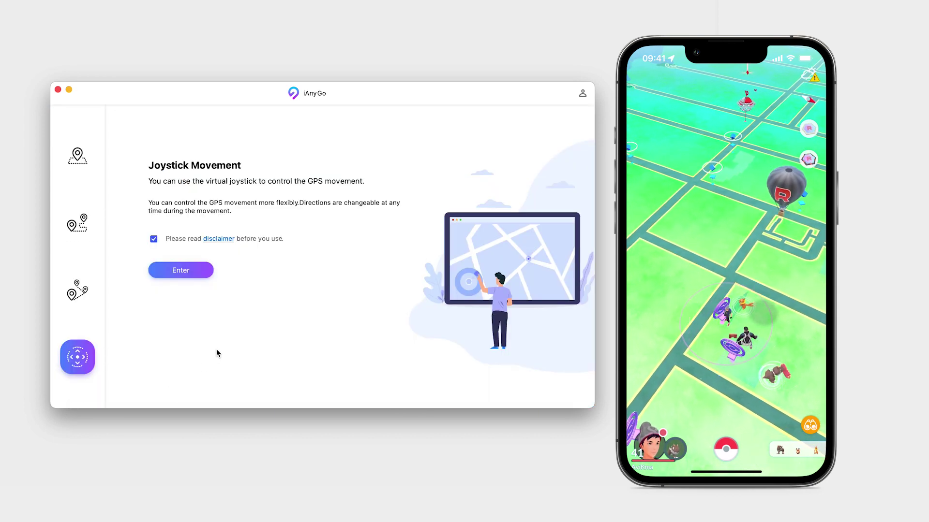
click(58, 90)
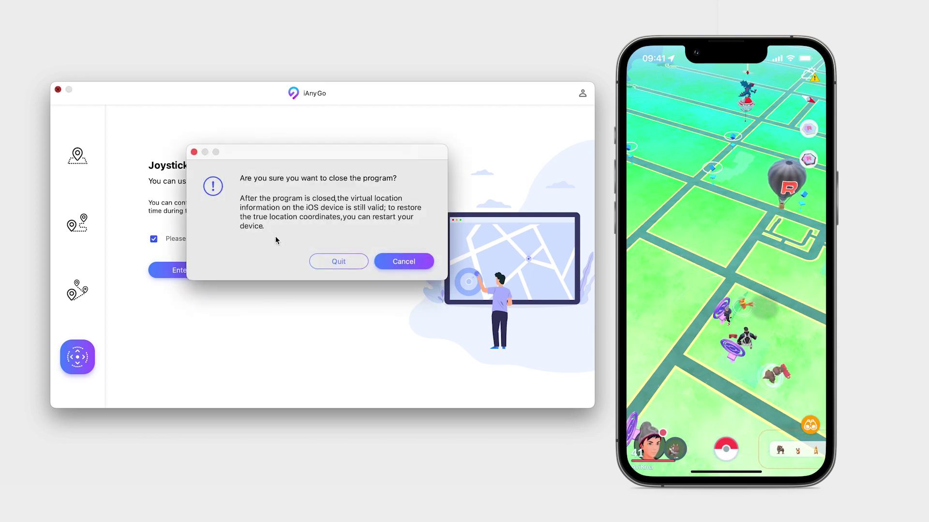